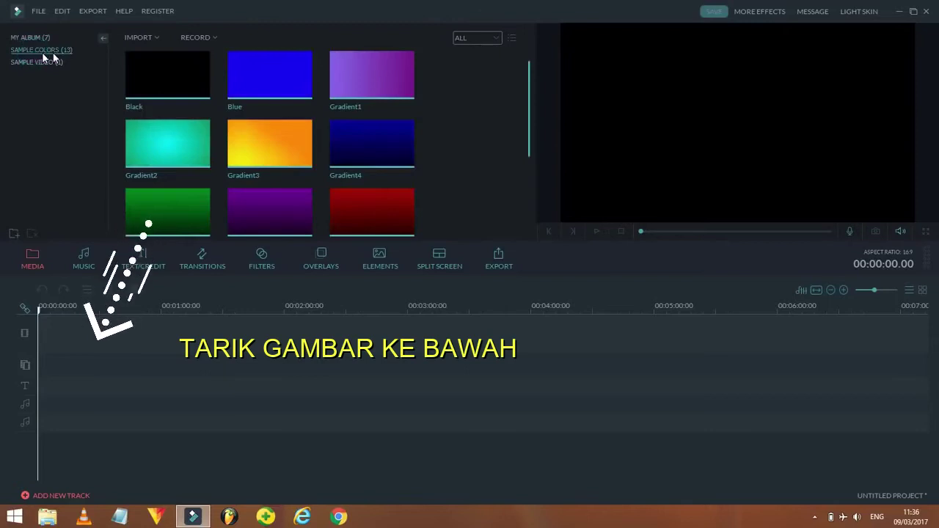
- Place the Black sample colour at the start of the video track and stretch the timeline scale for a closer view
{"action": "mouse_move", "coordinate": [169, 80]}
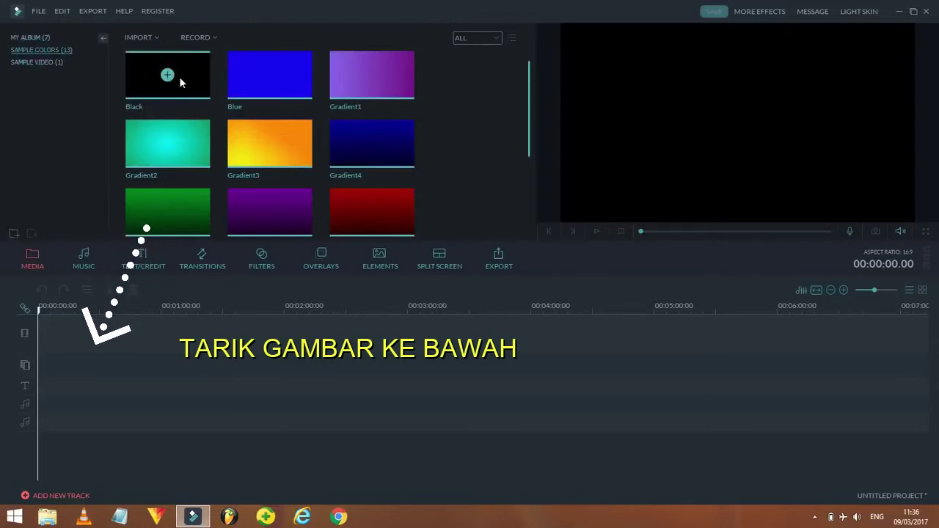
{"action": "left_click", "coordinate": [181, 79]}
{"action": "left_click_drag", "start_coordinate": [174, 171], "coordinate": [78, 323]}
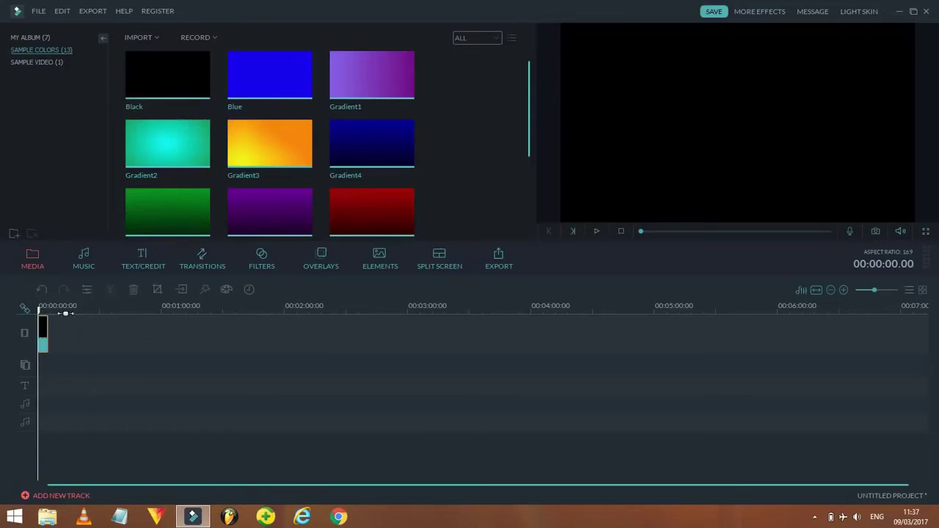
{"action": "left_click", "coordinate": [69, 309]}
{"action": "left_click_drag", "start_coordinate": [68, 309], "coordinate": [312, 295]}
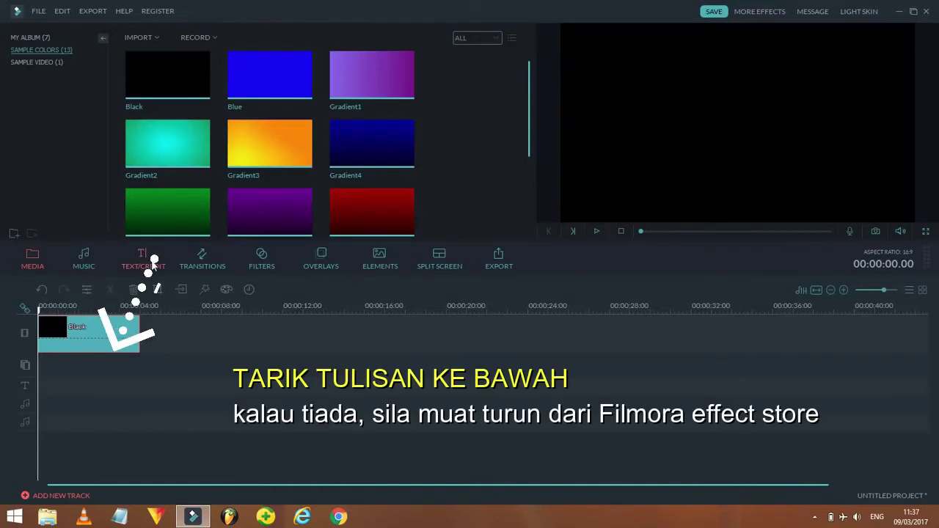
- Add the Particle 9 opener title to the text track at the start of the timeline, beneath the Black clip
{"action": "left_click", "coordinate": [153, 259]}
{"action": "left_click", "coordinate": [26, 63]}
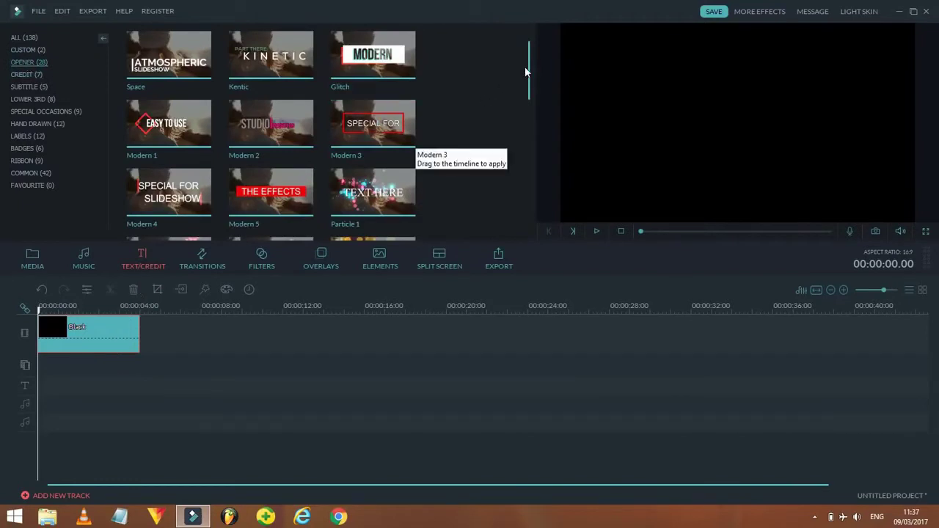
{"action": "left_click_drag", "start_coordinate": [526, 71], "coordinate": [530, 137]}
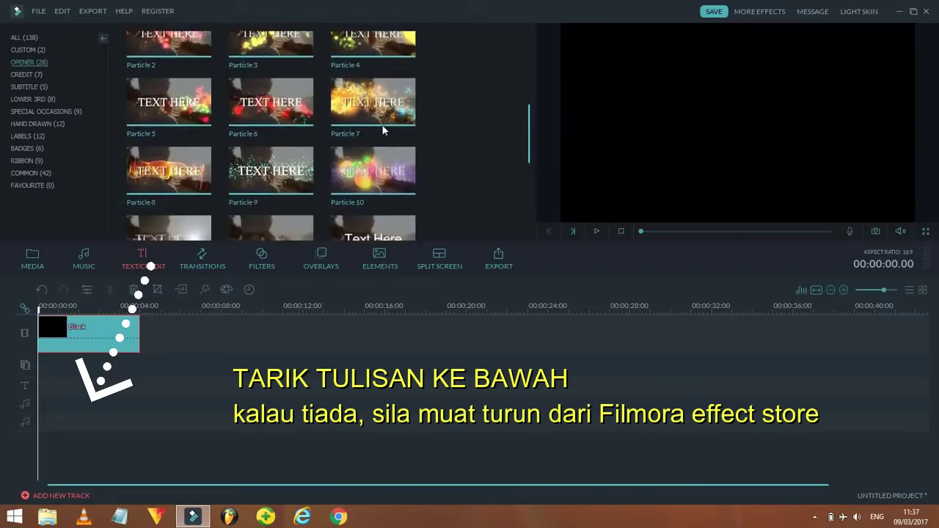
{"action": "left_click", "coordinate": [298, 168]}
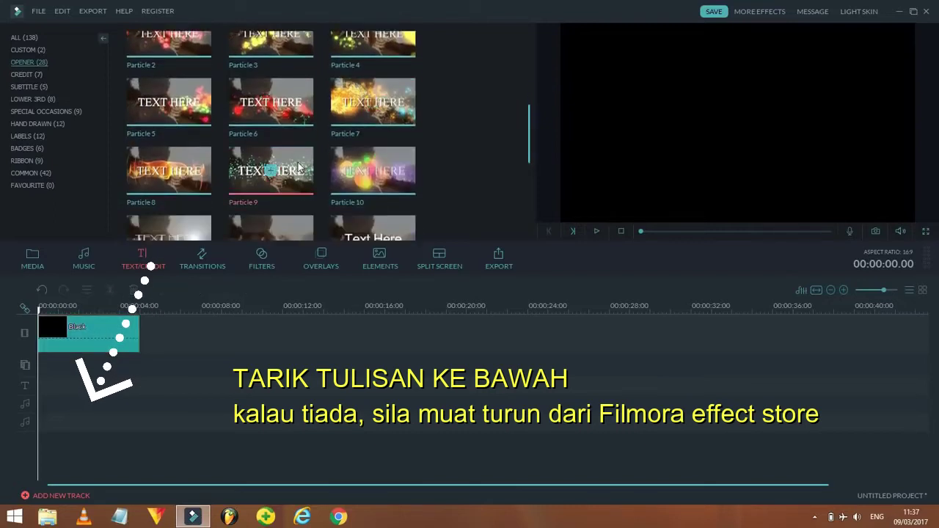
{"action": "left_click_drag", "start_coordinate": [298, 168], "coordinate": [41, 398]}
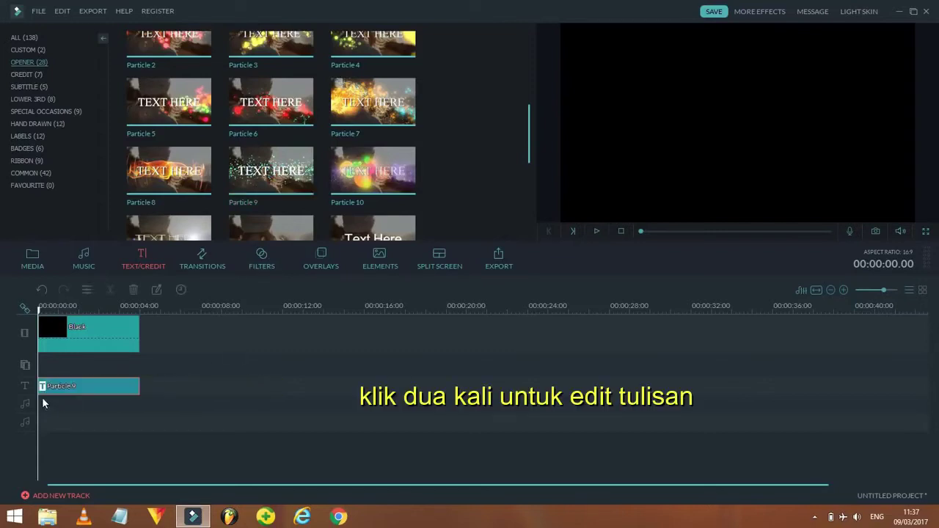
- Replace the Particle 9 title's placeholder text with "MY INTRO"
{"action": "double_click", "coordinate": [60, 387]}
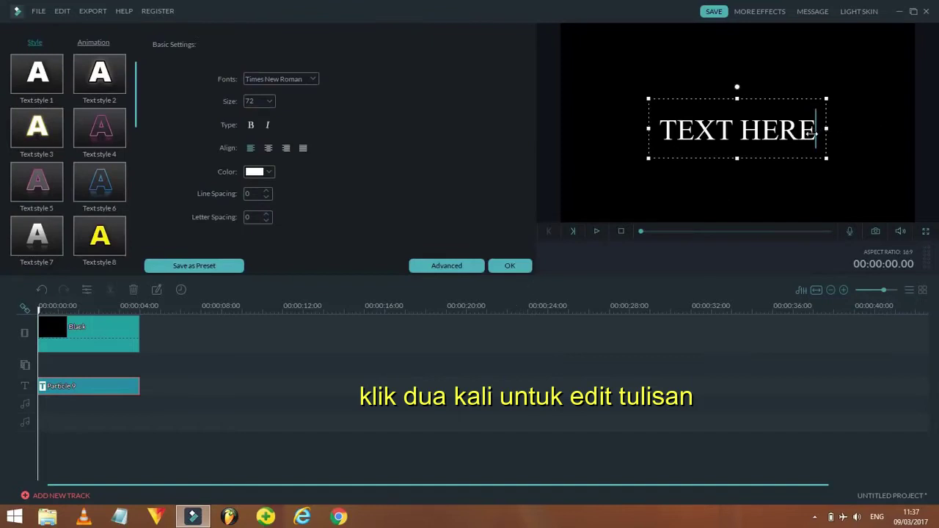
{"action": "key", "text": "BackSpace"}
{"action": "key", "text": "BackSpace"}
{"action": "key", "text": "BackSpace"}
{"action": "key", "text": "BackSpace"}
{"action": "key", "text": "BackSpace"}
{"action": "key", "text": "BackSpace"}
{"action": "key", "text": "BackSpace"}
{"action": "key", "text": "BackSpace"}
{"action": "key", "text": "BackSpace"}
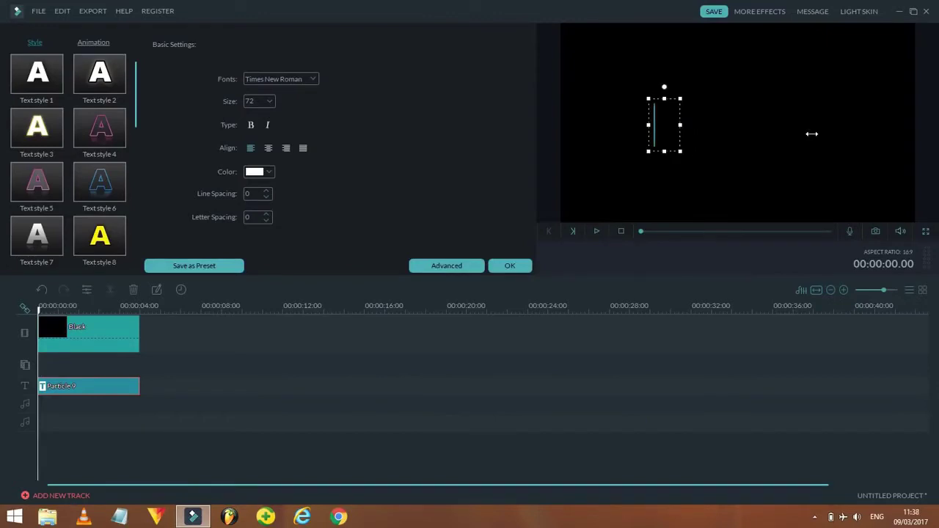
{"action": "type", "text": "M"}
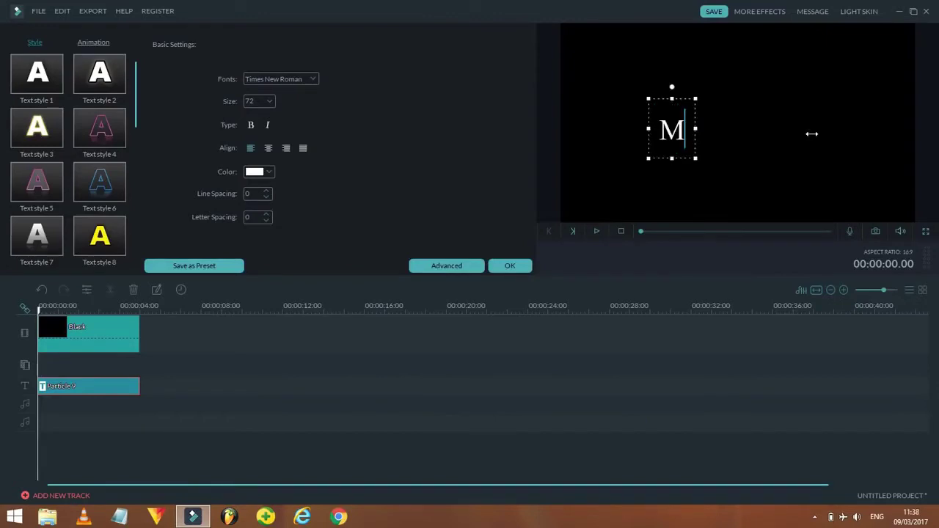
{"action": "type", "text": "Y INTRO"}
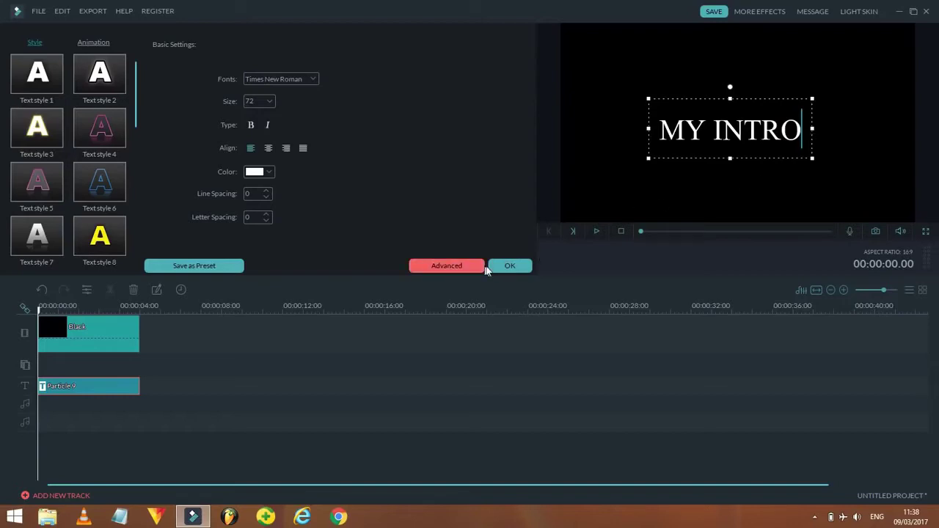
{"action": "left_click", "coordinate": [511, 267]}
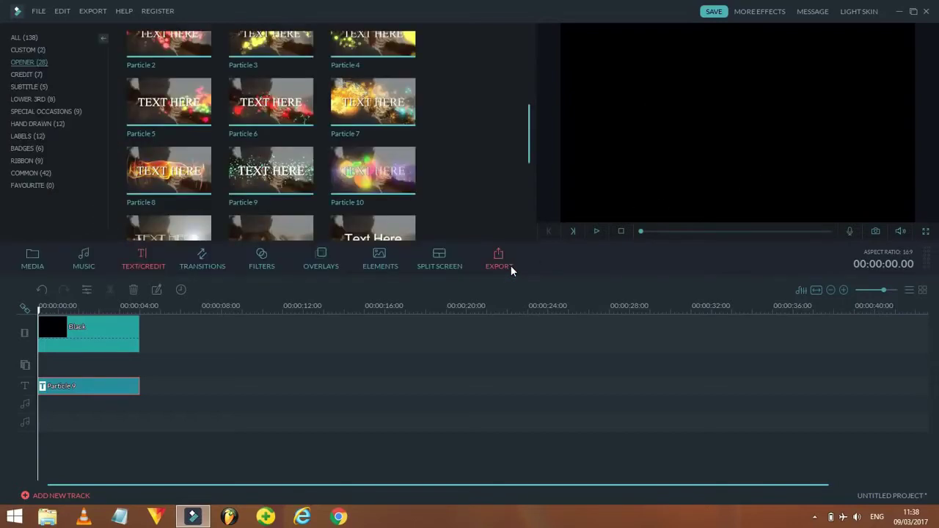
- Play back the MY INTRO title animation and select the Particle 10 opener for viewing
{"action": "key", "text": "space"}
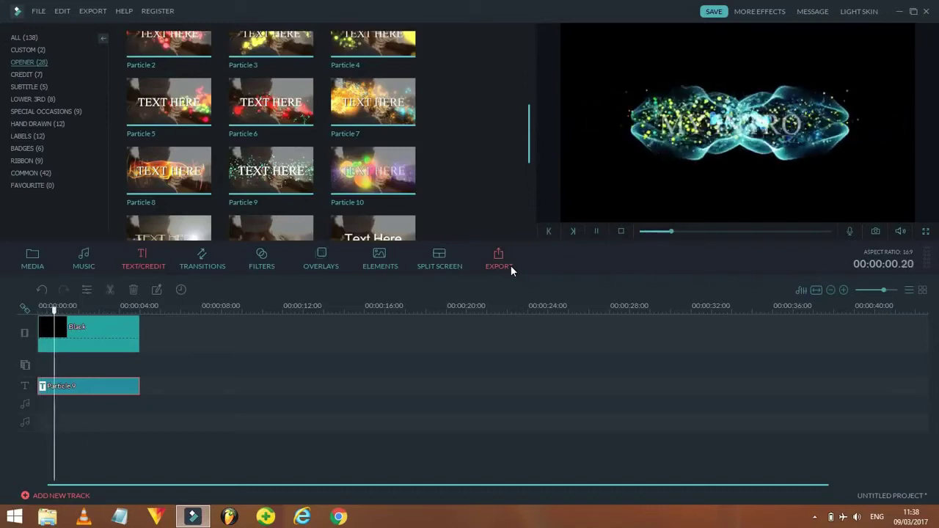
{"action": "key", "text": "space"}
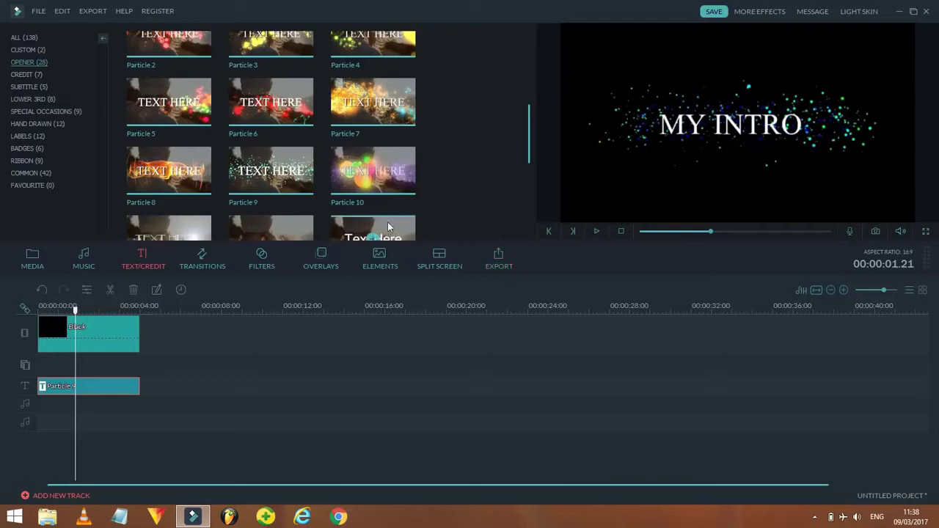
{"action": "left_click", "coordinate": [393, 183]}
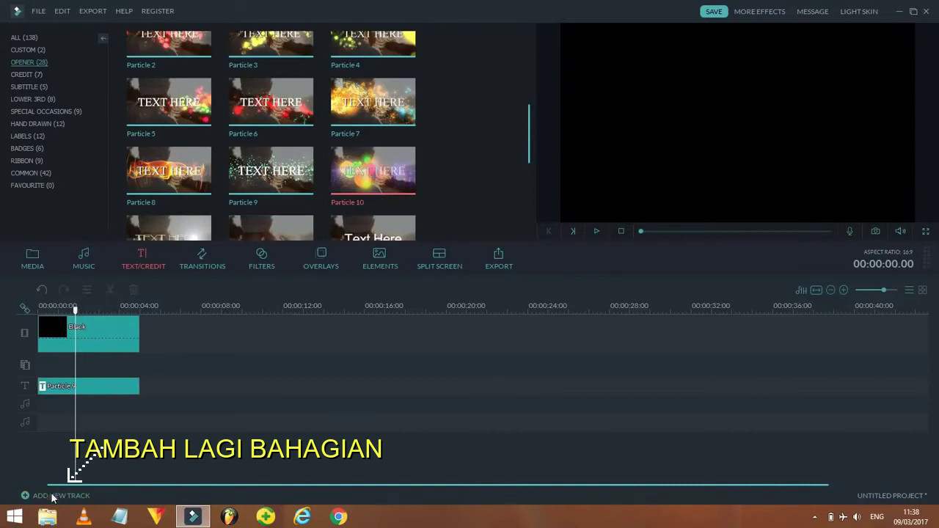
- Set the number of text tracks in the timeline to 3
{"action": "left_click", "coordinate": [28, 497]}
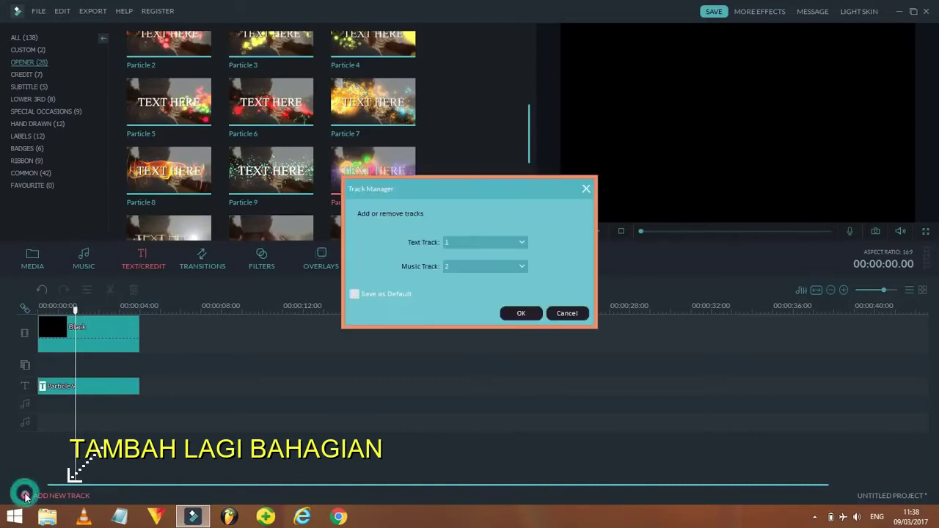
{"action": "left_click", "coordinate": [522, 242]}
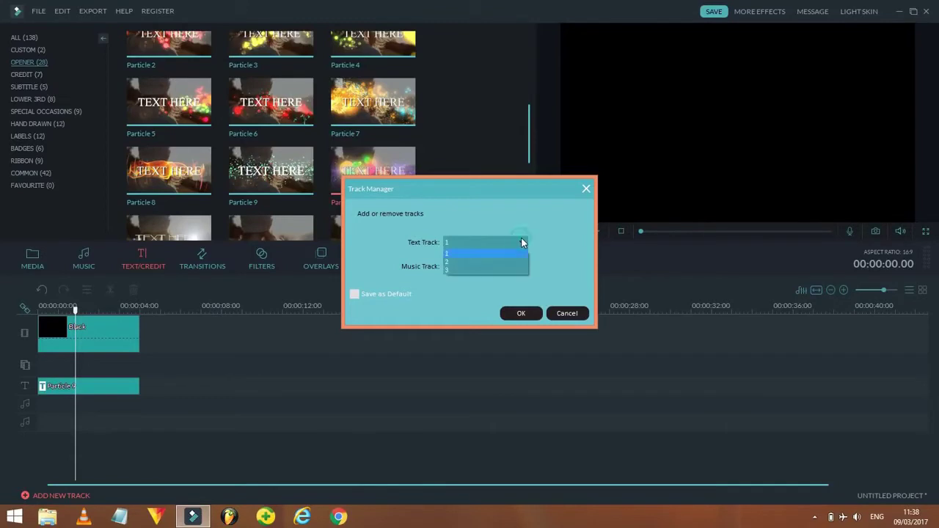
{"action": "left_click", "coordinate": [467, 270]}
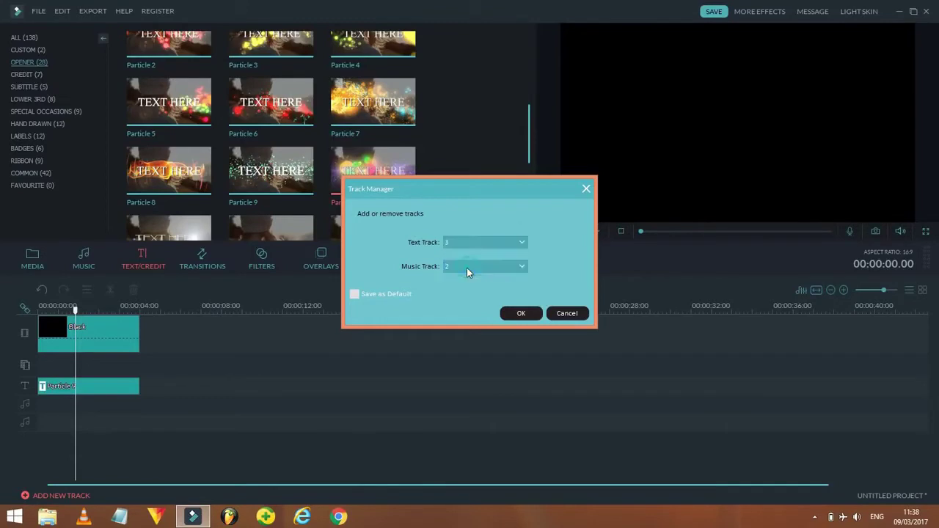
{"action": "left_click", "coordinate": [521, 314]}
- Add the Particle 10 opener to the start of the second text track and delete all its placeholder text
{"action": "left_click", "coordinate": [340, 193]}
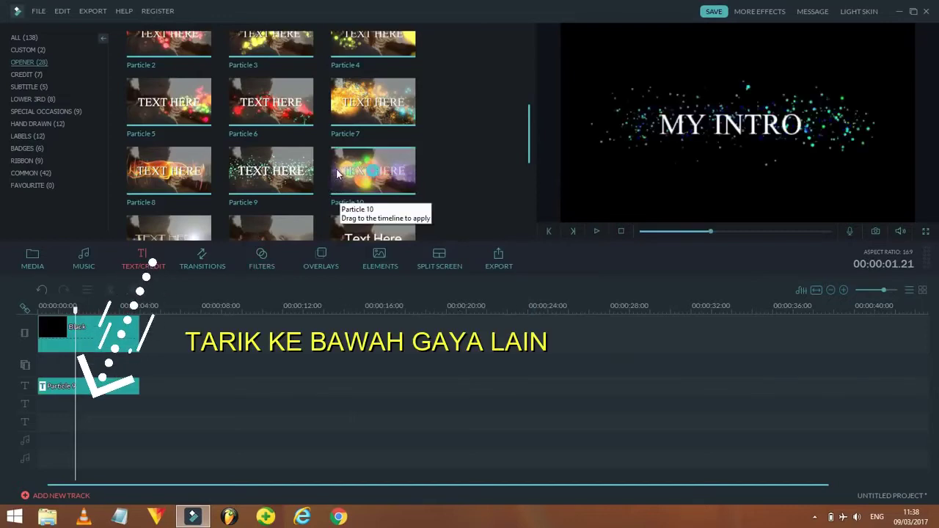
{"action": "left_click_drag", "start_coordinate": [271, 307], "coordinate": [42, 403]}
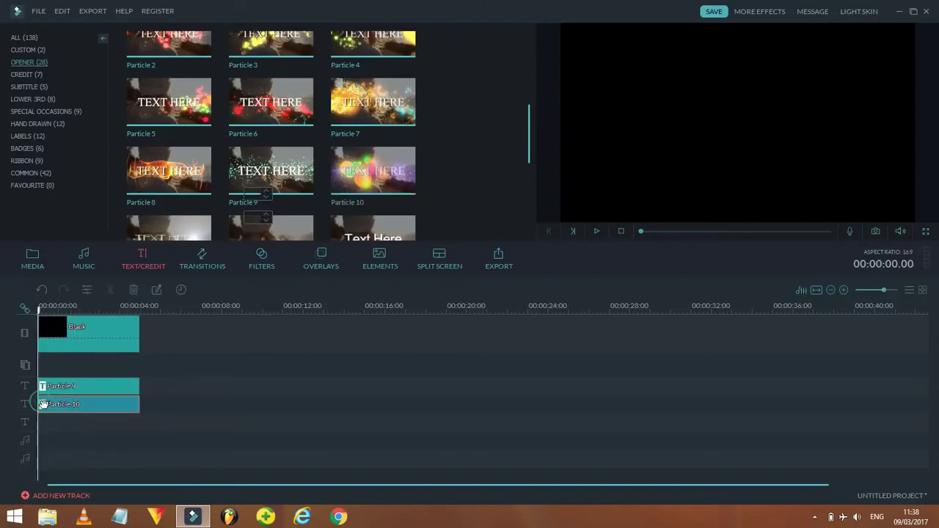
{"action": "double_click", "coordinate": [42, 404]}
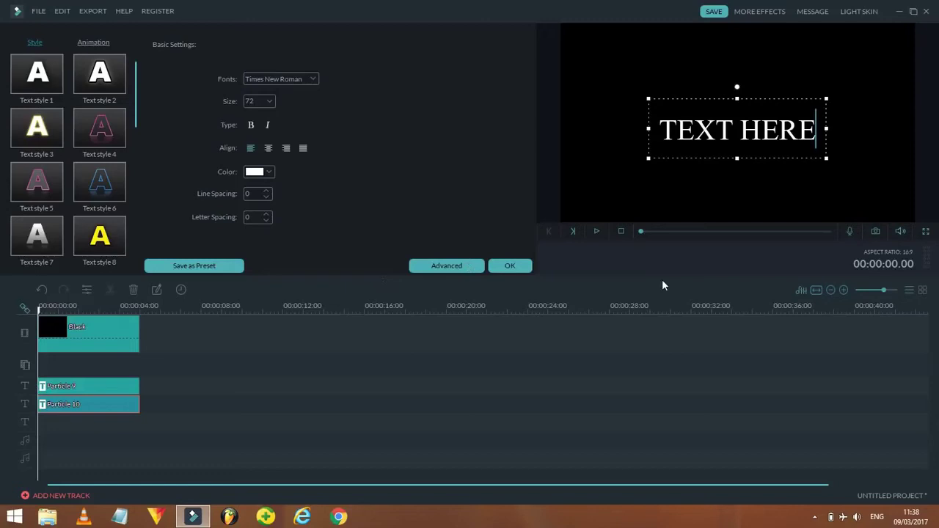
{"action": "key", "text": "BackSpace"}
{"action": "key", "text": "BackSpace"}
{"action": "key", "text": "BackSpace"}
{"action": "key", "text": "BackSpace"}
{"action": "key", "text": "BackSpace"}
{"action": "key", "text": "BackSpace"}
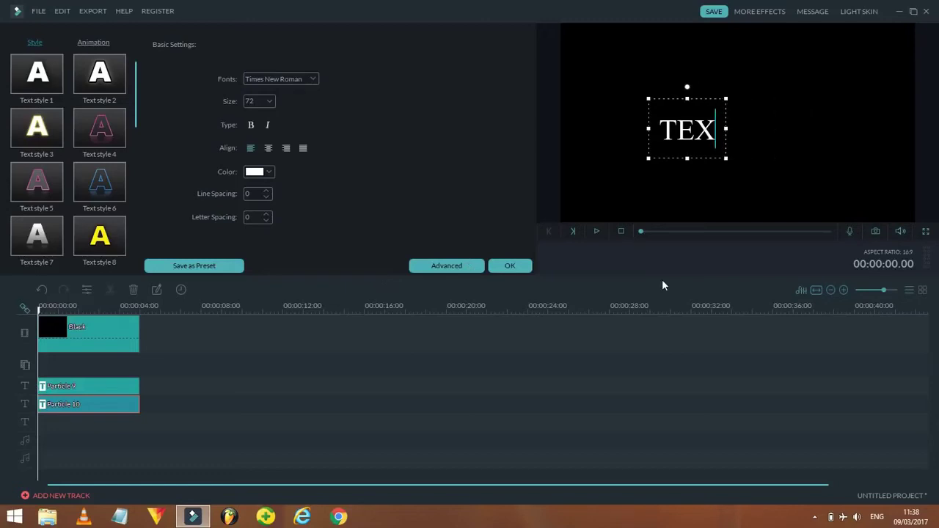
{"action": "key", "text": "BackSpace"}
{"action": "key", "text": "BackSpace"}
{"action": "key", "text": "BackSpace"}
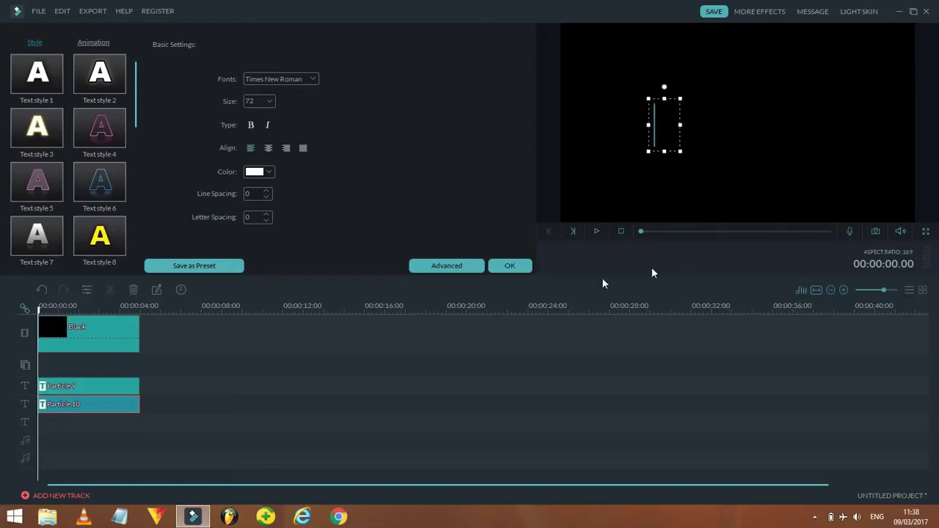
{"action": "left_click", "coordinate": [507, 267]}
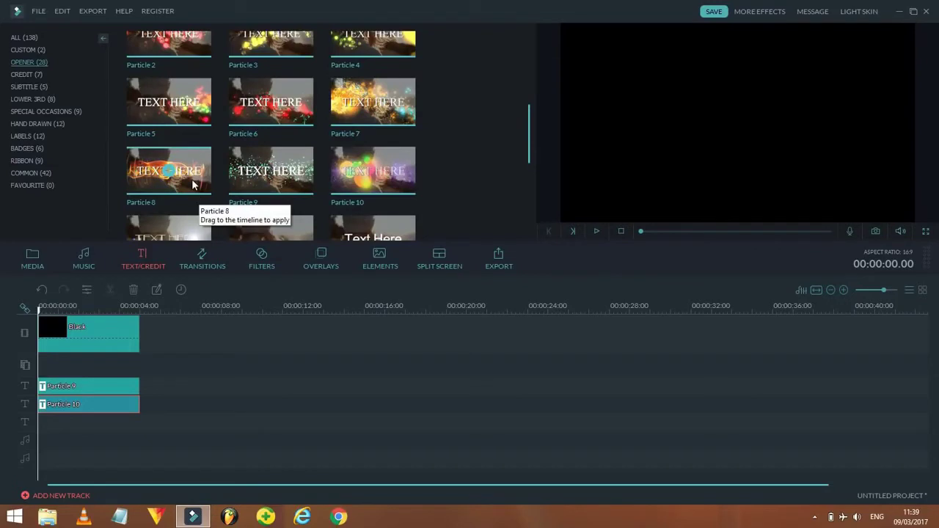
- Add the Particle 8 opener to the start of the third text track and delete all its placeholder text
{"action": "left_click_drag", "start_coordinate": [193, 182], "coordinate": [41, 423]}
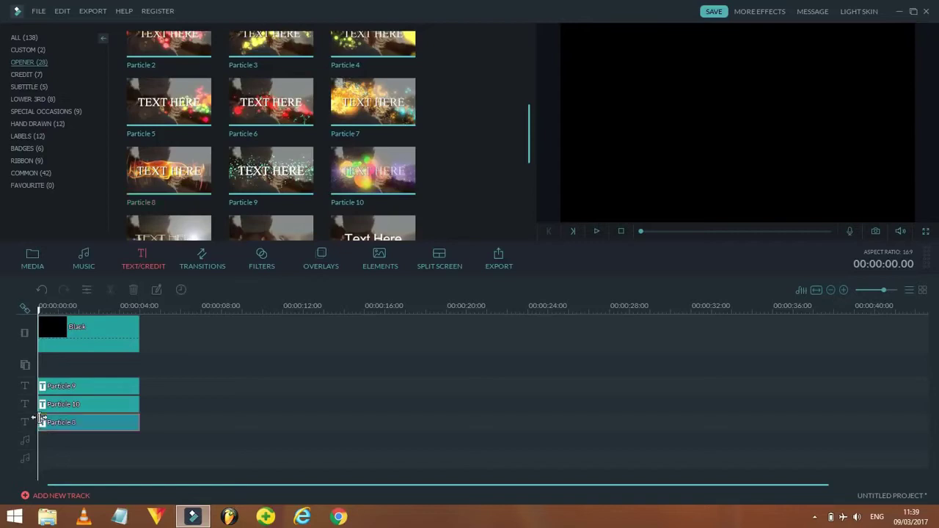
{"action": "double_click", "coordinate": [66, 421]}
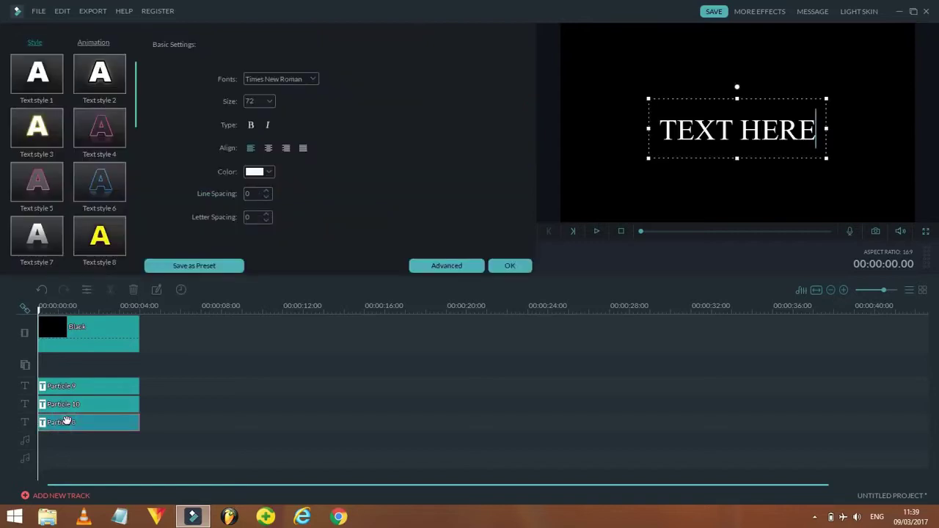
{"action": "key", "text": "BackSpace"}
{"action": "key", "text": "BackSpace"}
{"action": "key", "text": "BackSpace"}
{"action": "key", "text": "BackSpace"}
{"action": "key", "text": "BackSpace"}
{"action": "key", "text": "BackSpace"}
{"action": "key", "text": "BackSpace"}
{"action": "key", "text": "BackSpace"}
{"action": "key", "text": "BackSpace"}
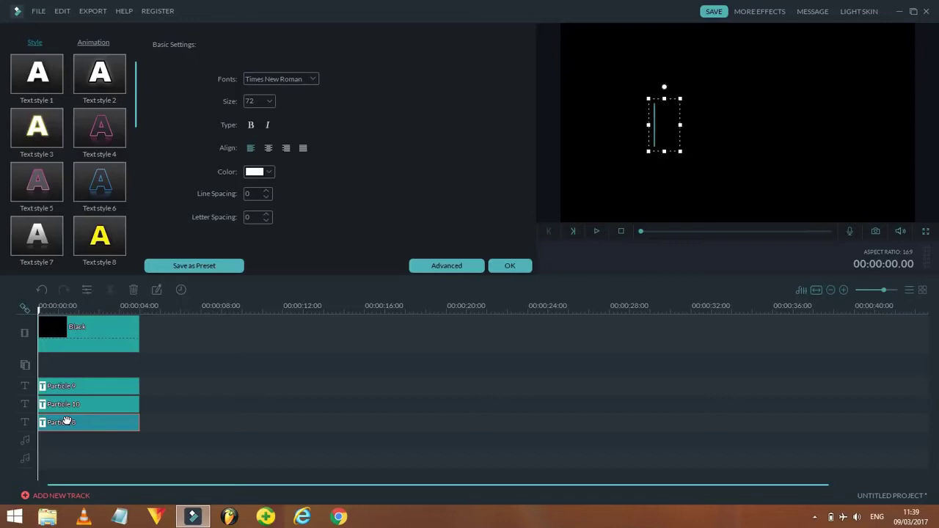
{"action": "left_click", "coordinate": [504, 266]}
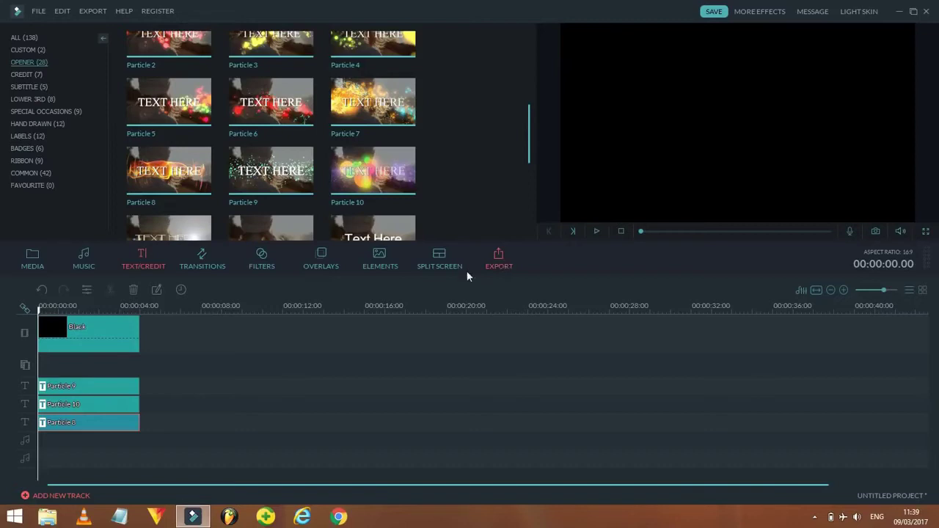
- Play back the intro to check the three layered particle titles together
{"action": "left_click", "coordinate": [112, 390]}
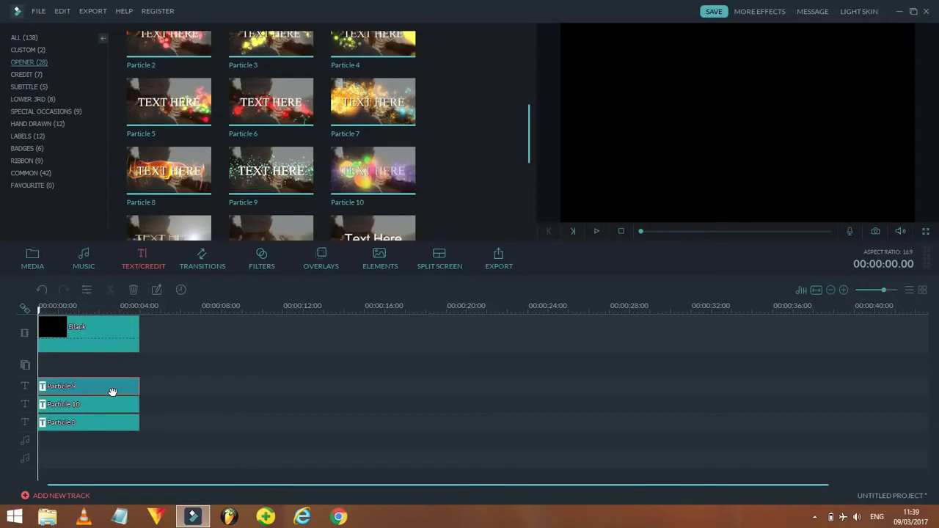
{"action": "key", "text": "space"}
{"action": "left_click", "coordinate": [160, 431]}
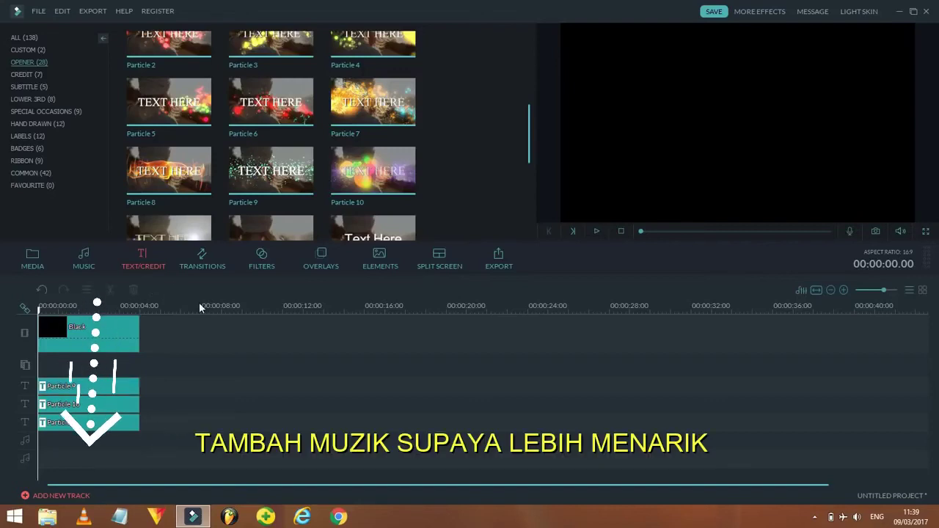
- Add the Dutty audio file from My Album to the first music track at the start of the timeline
{"action": "left_click", "coordinate": [86, 263]}
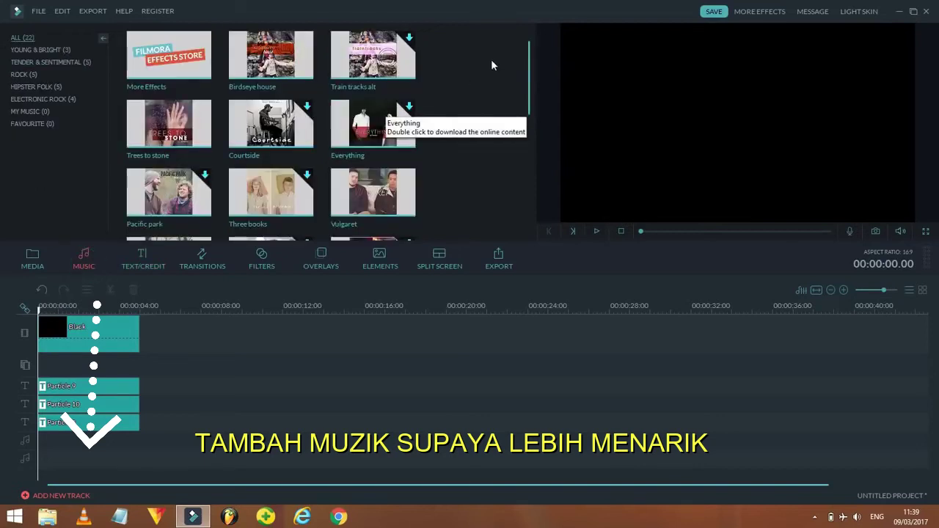
{"action": "left_click_drag", "start_coordinate": [530, 87], "coordinate": [534, 68]}
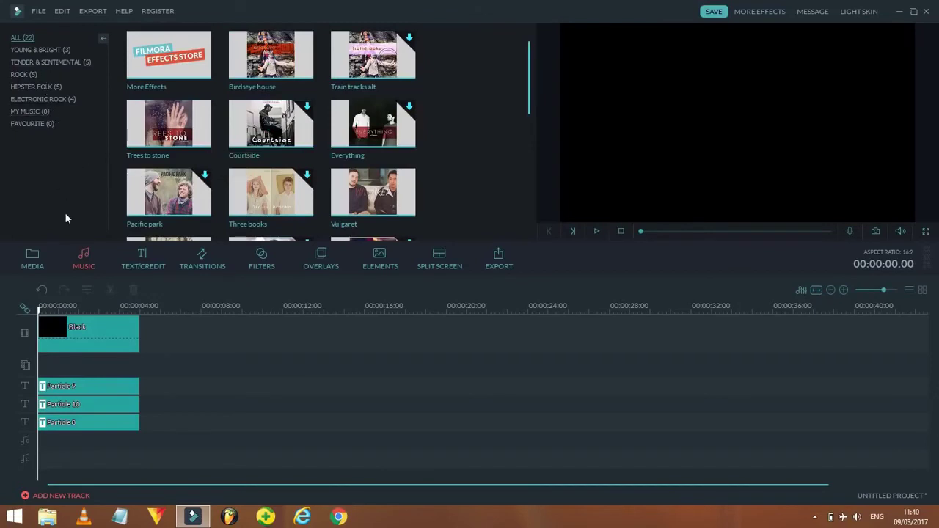
{"action": "left_click", "coordinate": [40, 253]}
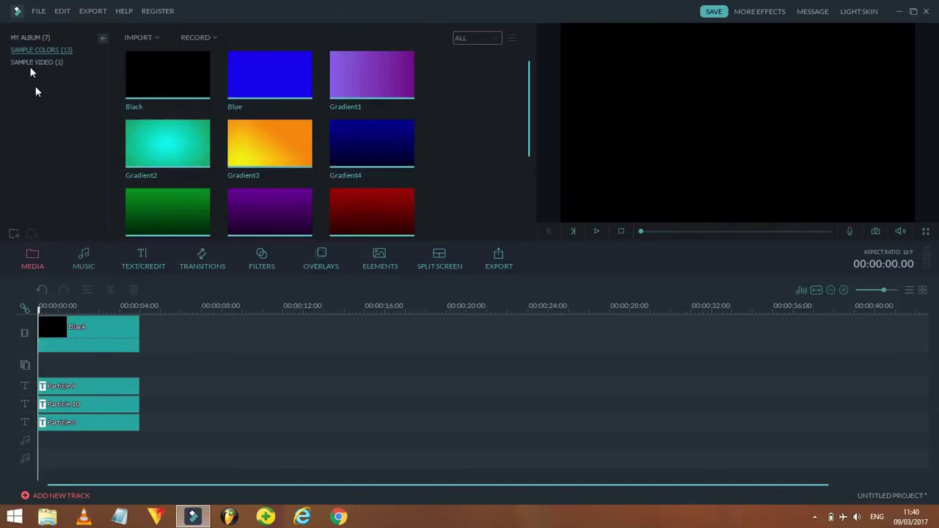
{"action": "left_click", "coordinate": [28, 37]}
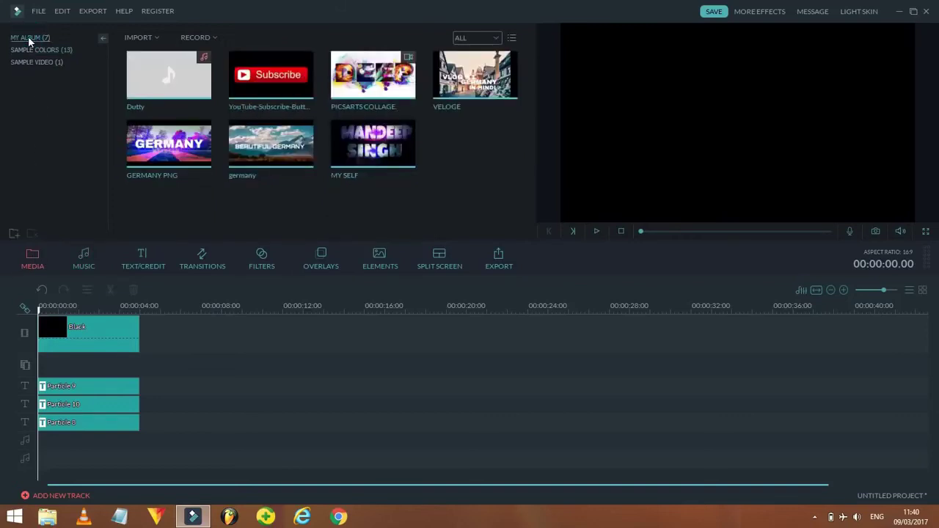
{"action": "left_click_drag", "start_coordinate": [167, 88], "coordinate": [42, 426]}
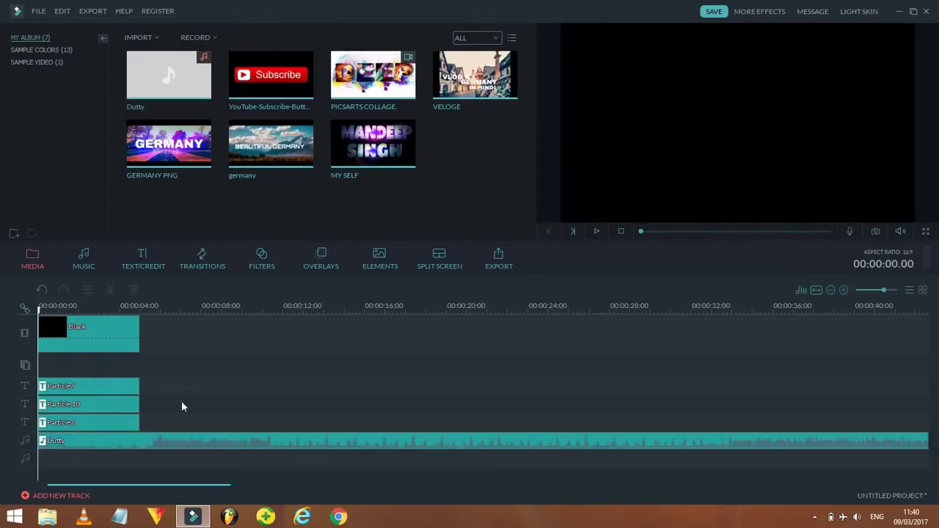
- Trim the Black clip and all three particle titles so they end together at 00:00:03.17
{"action": "left_click", "coordinate": [92, 334]}
{"action": "left_click_drag", "start_coordinate": [139, 335], "coordinate": [92, 331]}
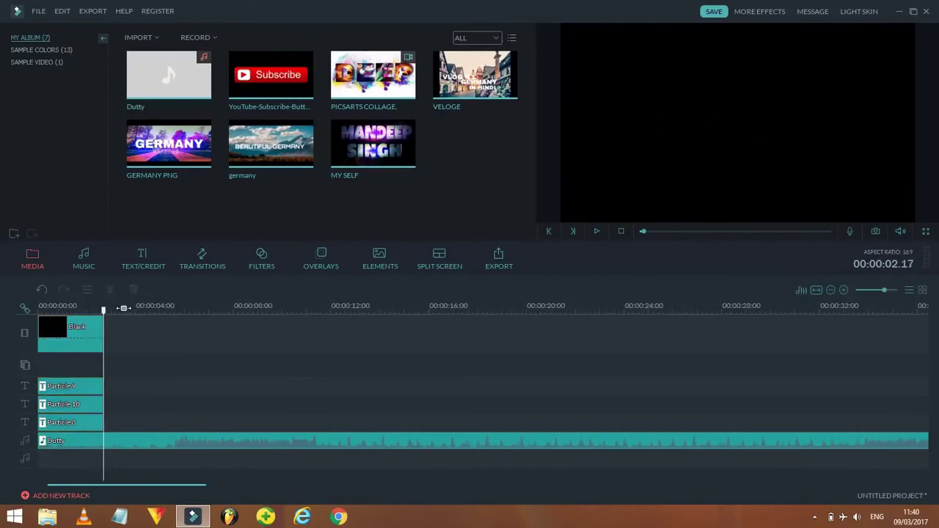
{"action": "left_click_drag", "start_coordinate": [104, 308], "coordinate": [33, 311]}
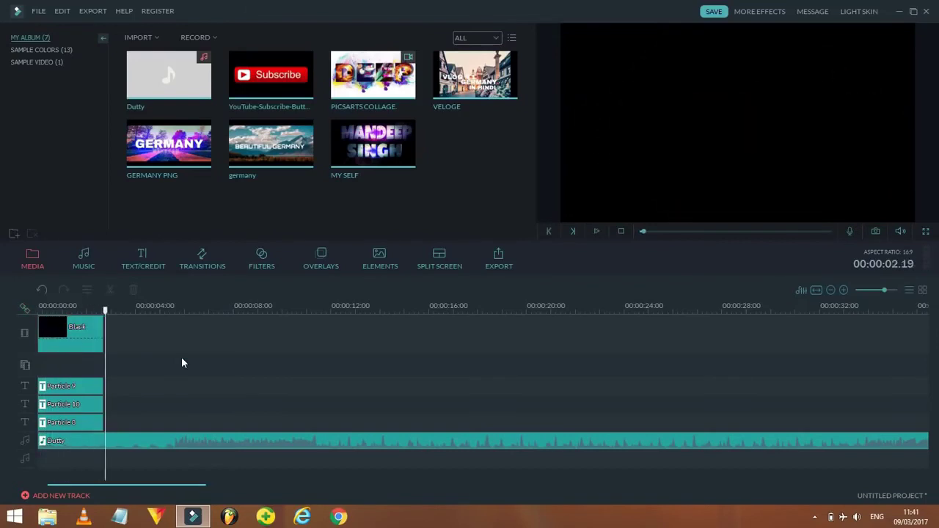
{"action": "left_click_drag", "start_coordinate": [103, 332], "coordinate": [127, 328]}
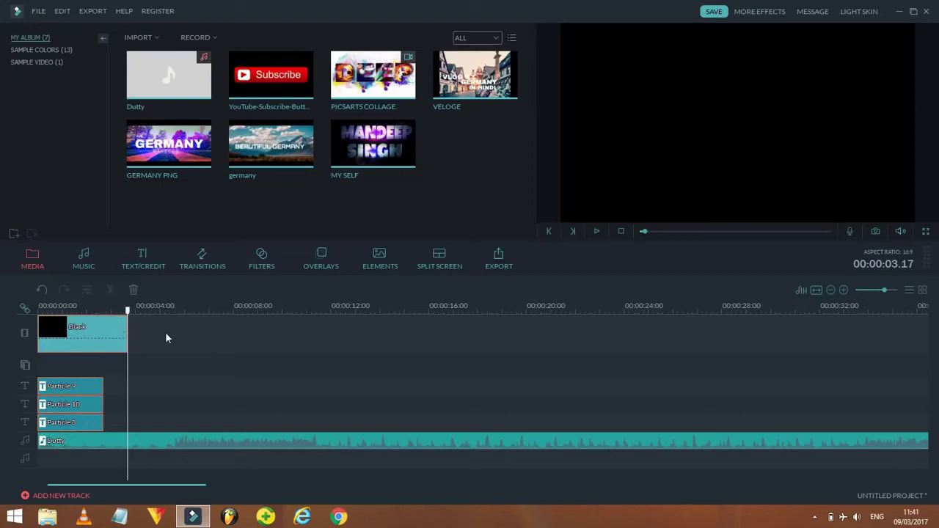
{"action": "left_click_drag", "start_coordinate": [103, 386], "coordinate": [127, 423]}
- Split the Dutty audio at 00:00:03.17, where the titles end, and delete the excess music after the cut
{"action": "left_click", "coordinate": [133, 439]}
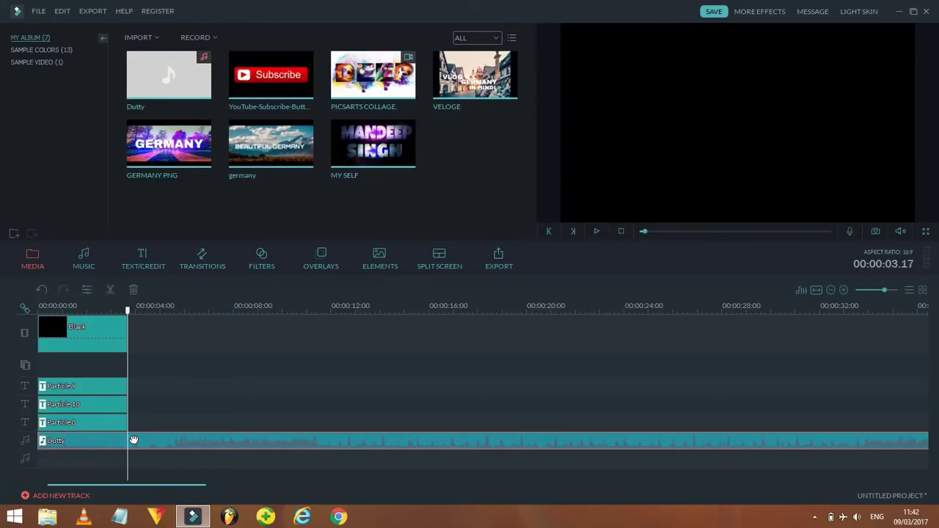
{"action": "key", "text": "ctrl+b"}
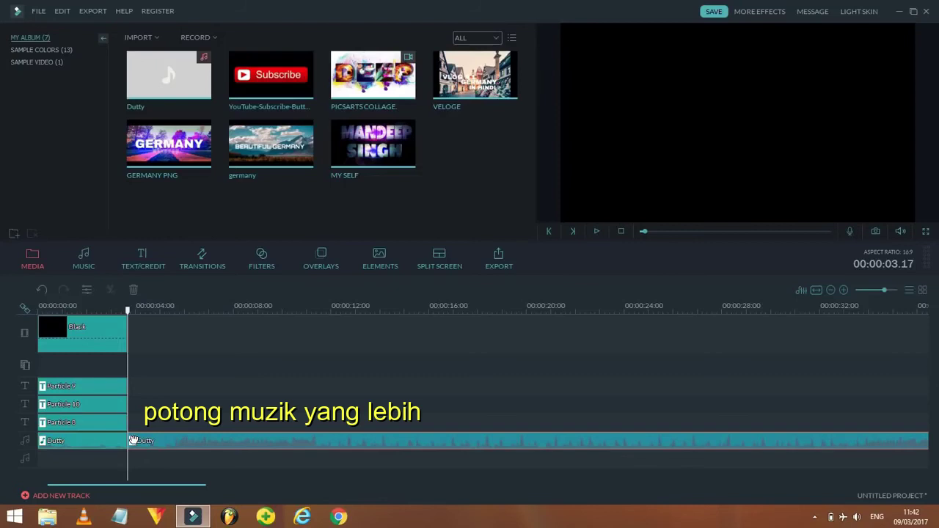
{"action": "left_click", "coordinate": [134, 290]}
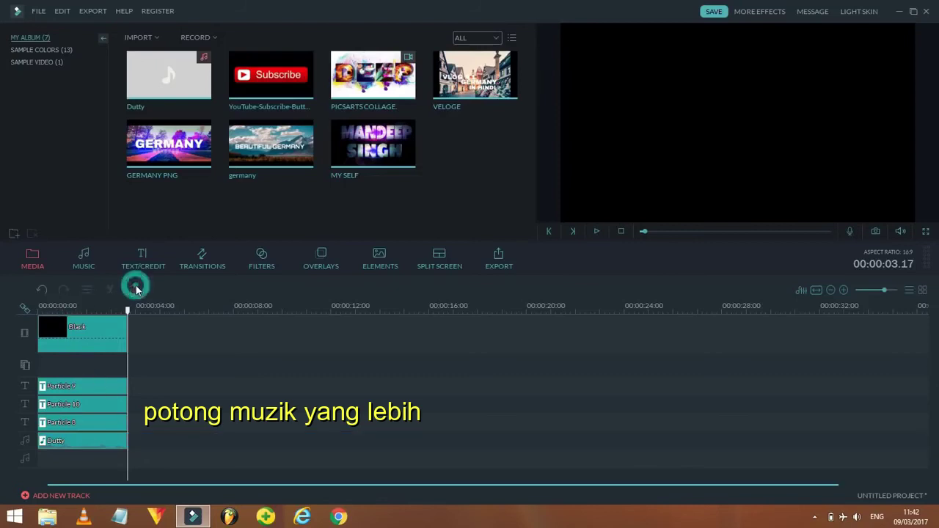
{"action": "left_click", "coordinate": [69, 306]}
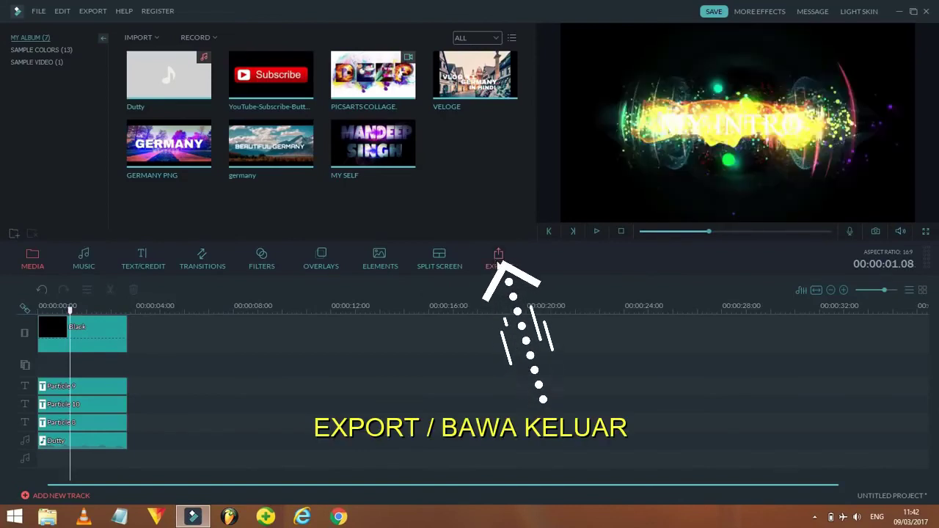
- Set up an MP4 export named "intro FILMORA" with the Desktop as the save folder
{"action": "left_click", "coordinate": [498, 258]}
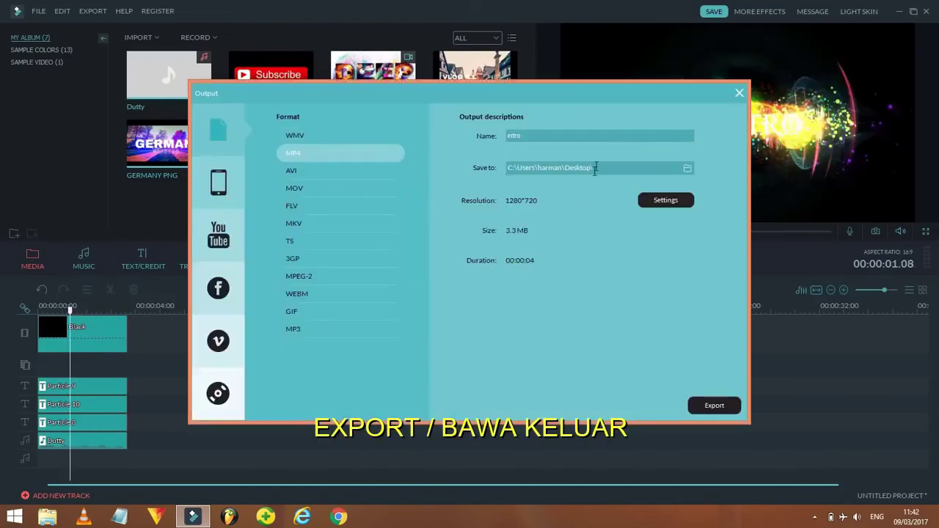
{"action": "left_click", "coordinate": [690, 169]}
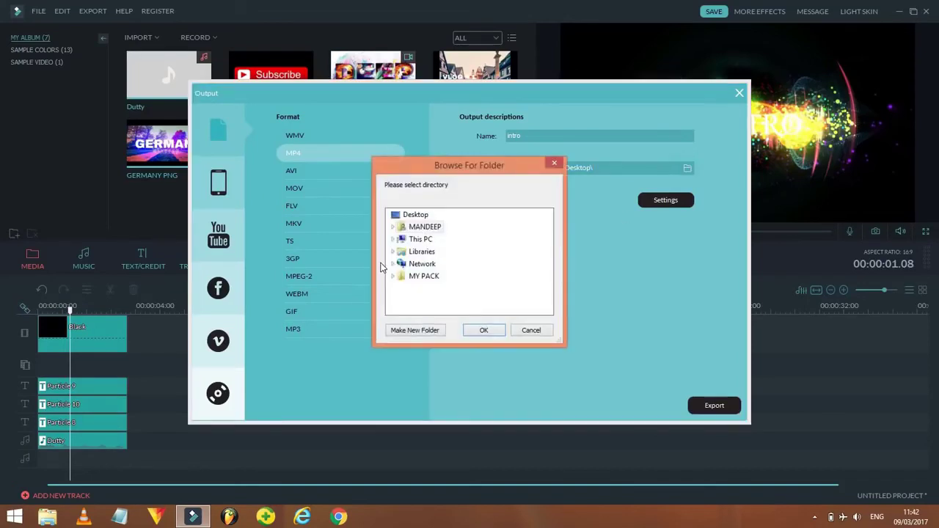
{"action": "left_click", "coordinate": [424, 216]}
{"action": "left_click", "coordinate": [484, 330]}
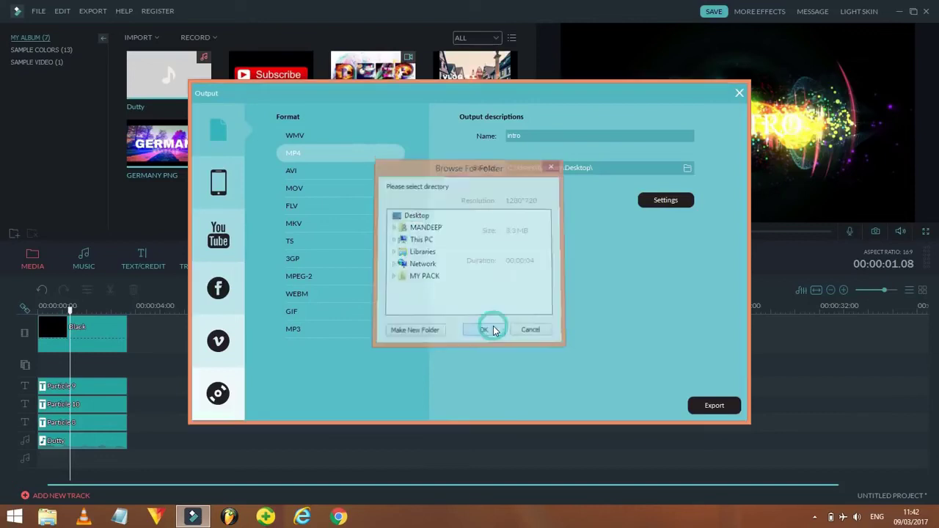
{"action": "left_click", "coordinate": [524, 135]}
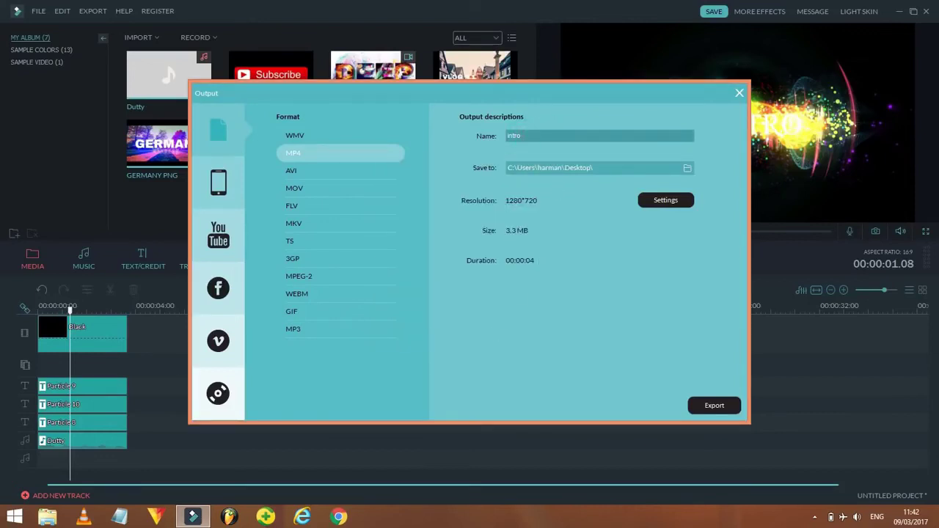
{"action": "type", "text": "FILMORA"}
- Review the available resolutions in the export settings and accept Best quality at 1280*720
{"action": "left_click", "coordinate": [664, 200]}
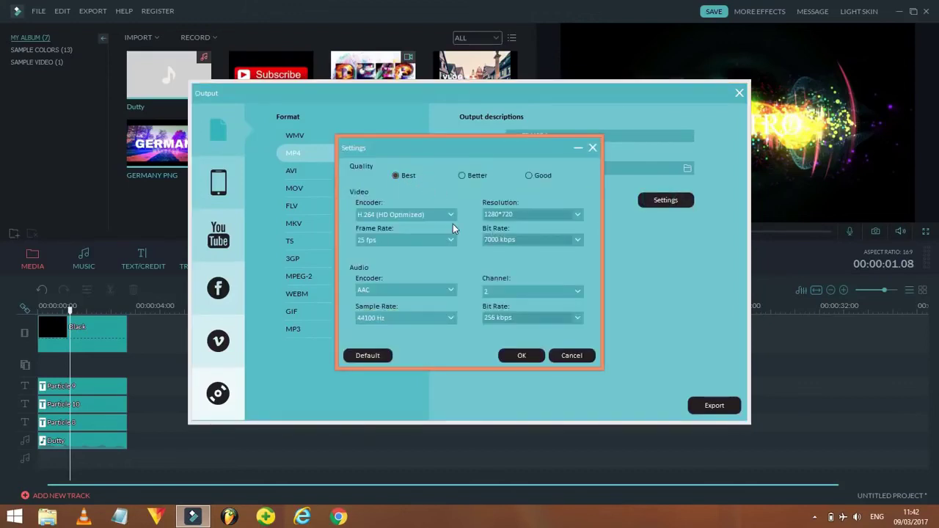
{"action": "left_click", "coordinate": [577, 216]}
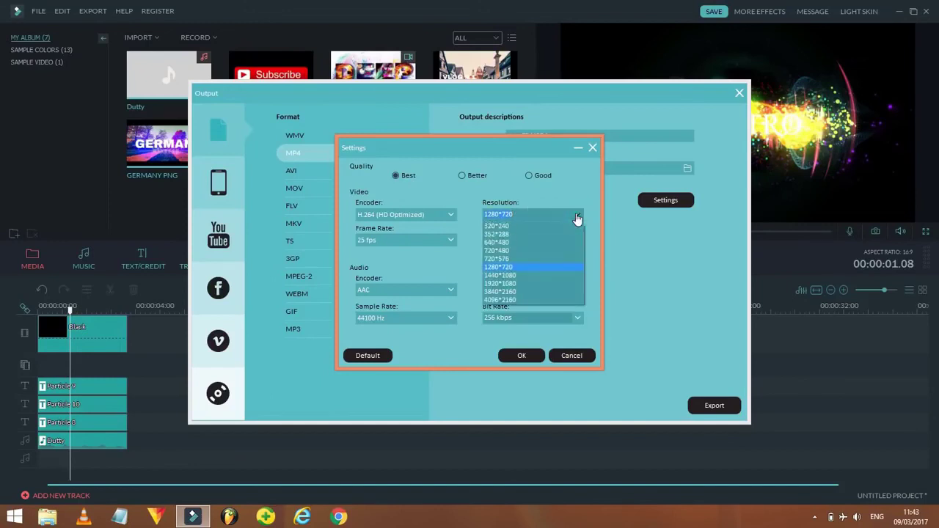
{"action": "left_click", "coordinate": [578, 218]}
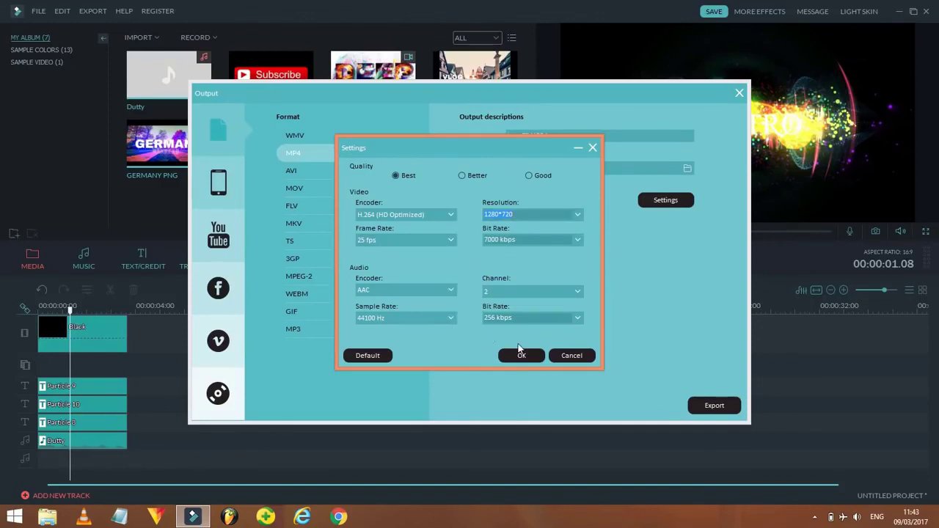
{"action": "left_click", "coordinate": [523, 357]}
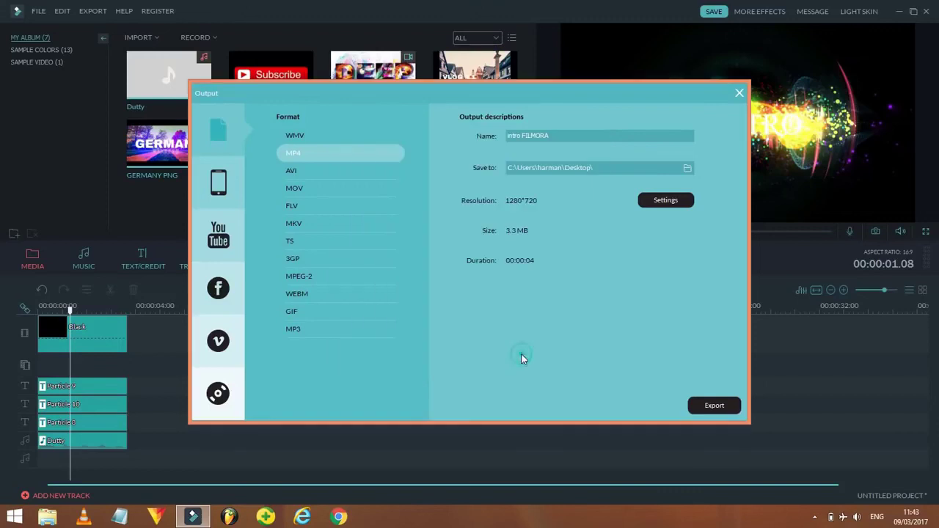
- Export the intro video and close the output windows once the conversion finishes
{"action": "left_click", "coordinate": [708, 405]}
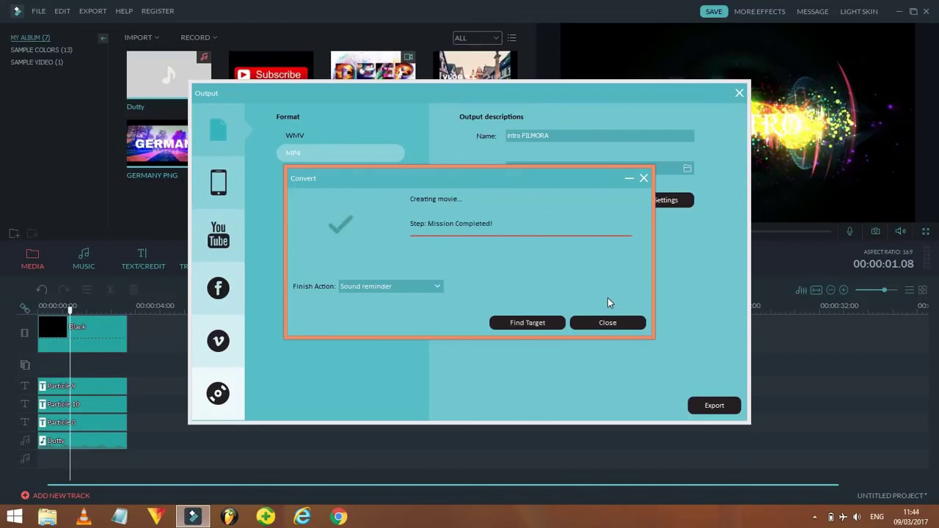
{"action": "left_click", "coordinate": [598, 322]}
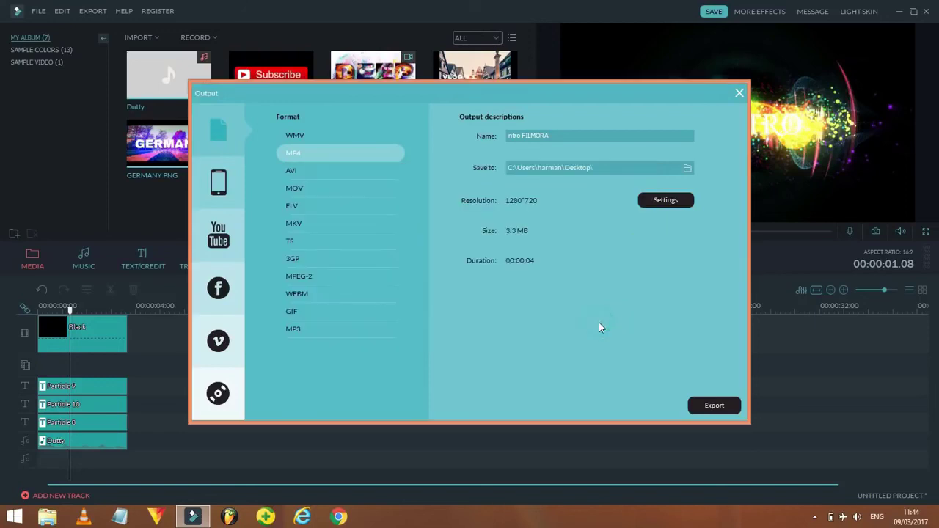
{"action": "left_click", "coordinate": [740, 93]}
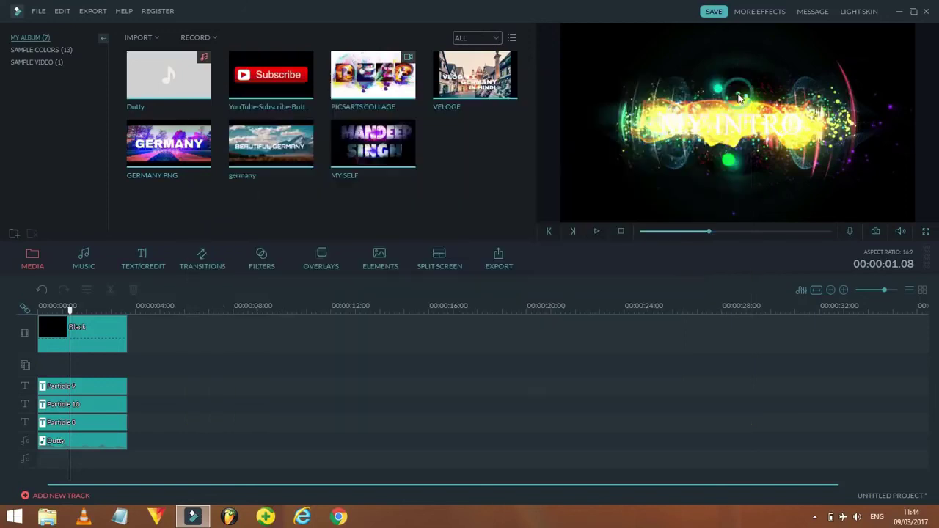
- Close the video editor without saving the project changes
{"action": "left_click", "coordinate": [929, 10]}
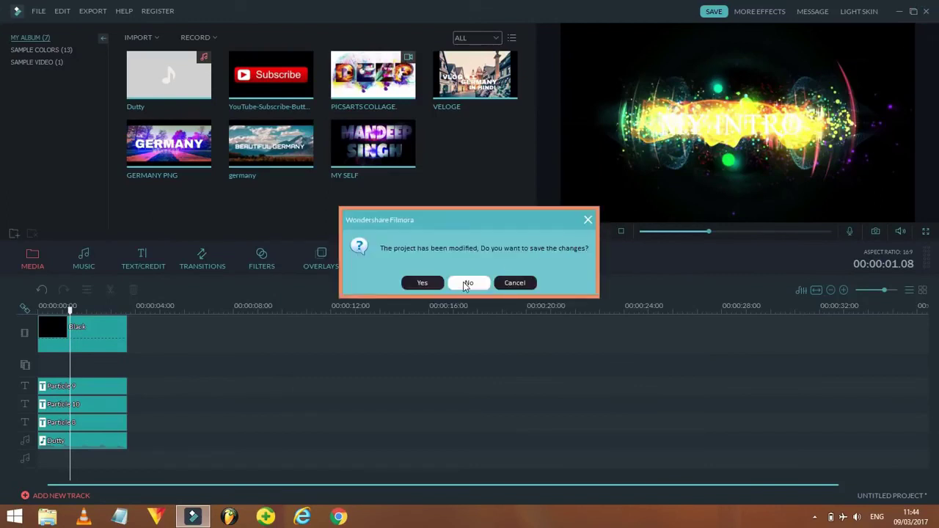
{"action": "left_click", "coordinate": [463, 281]}
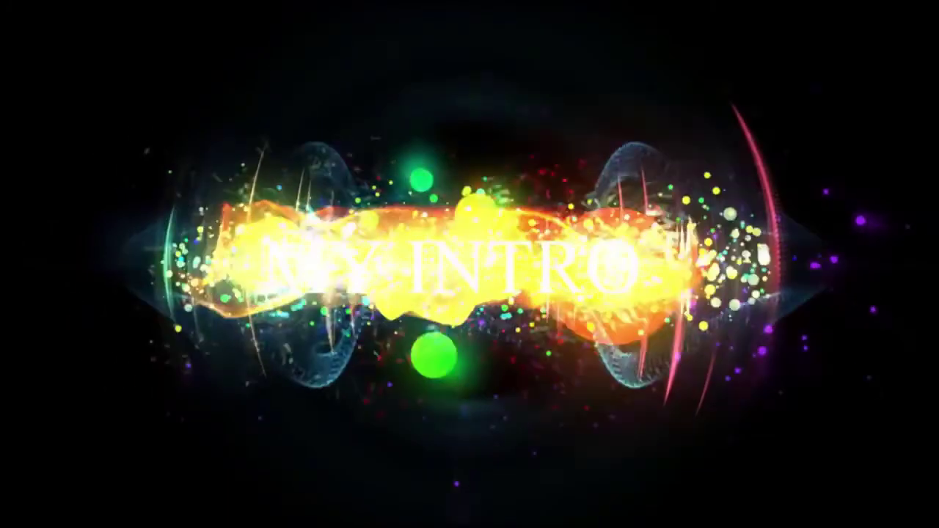